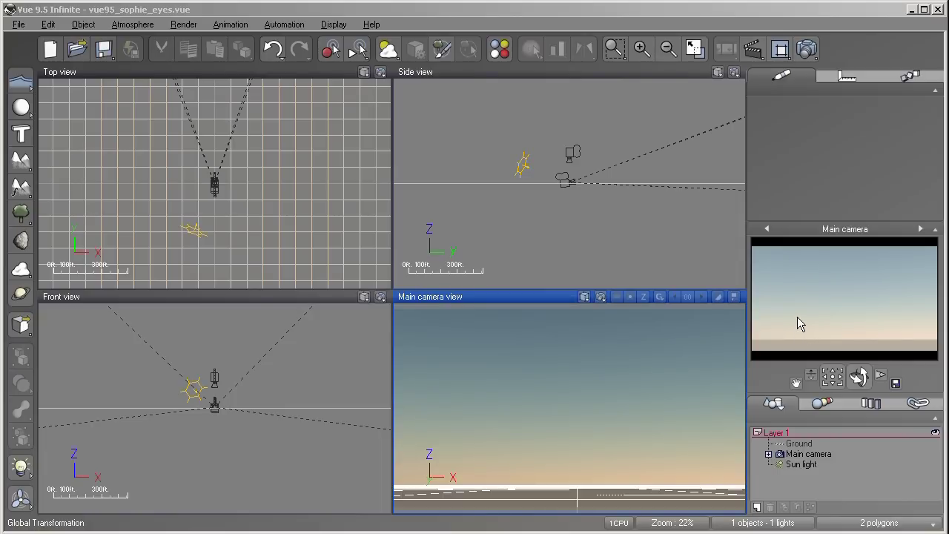
Import the Poser file sophie.pz3, accepting the general import options
click(18, 24)
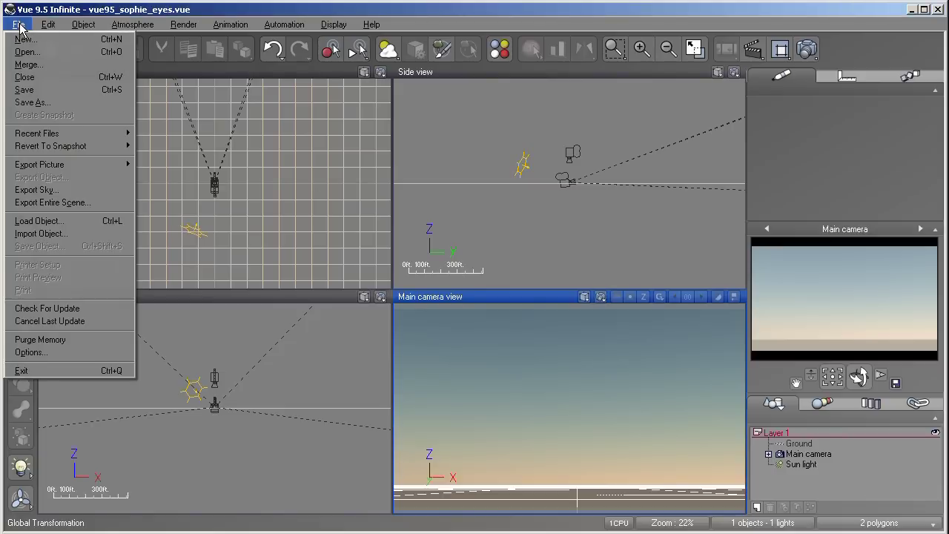
click(42, 233)
click(540, 306)
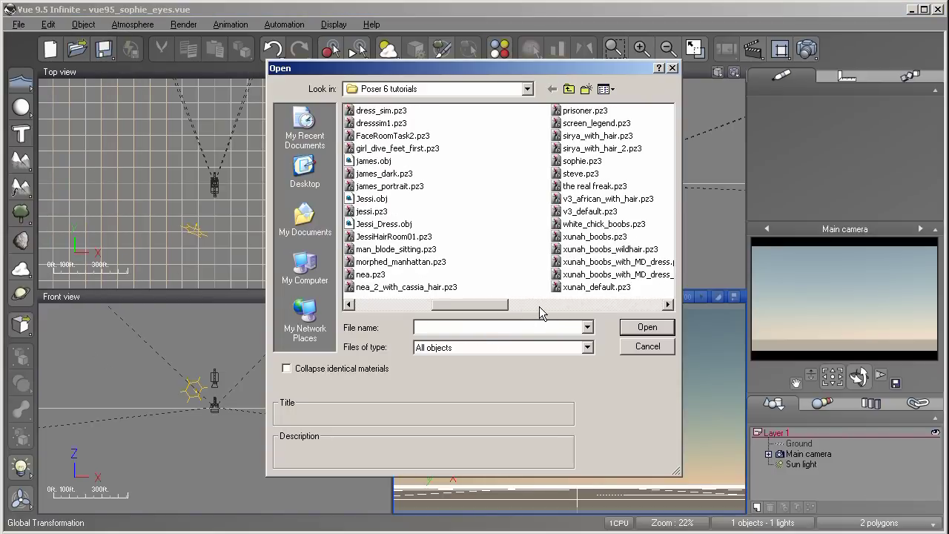
click(582, 161)
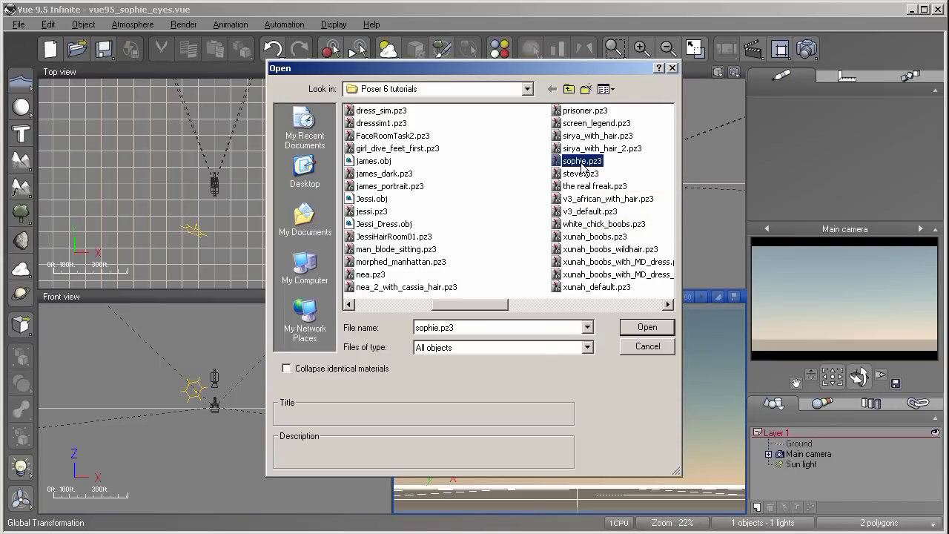
click(638, 328)
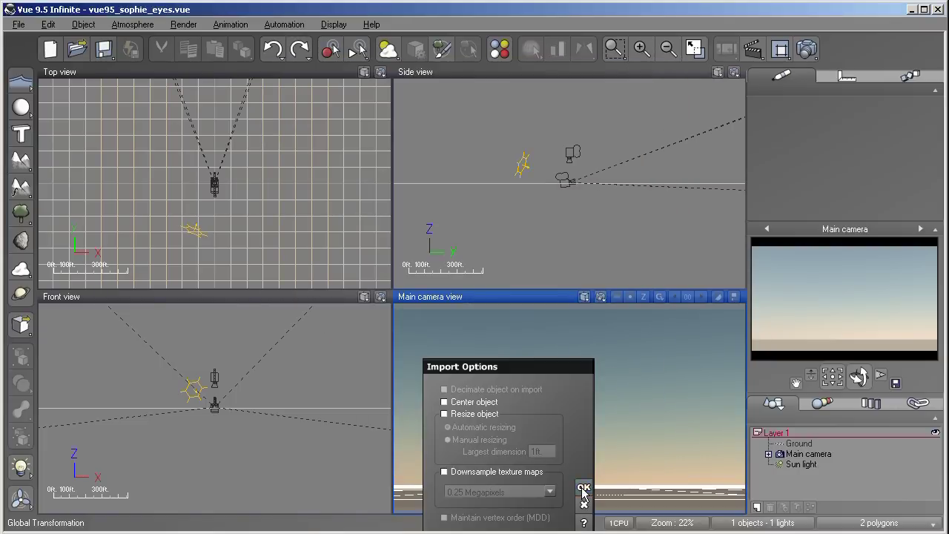
click(582, 494)
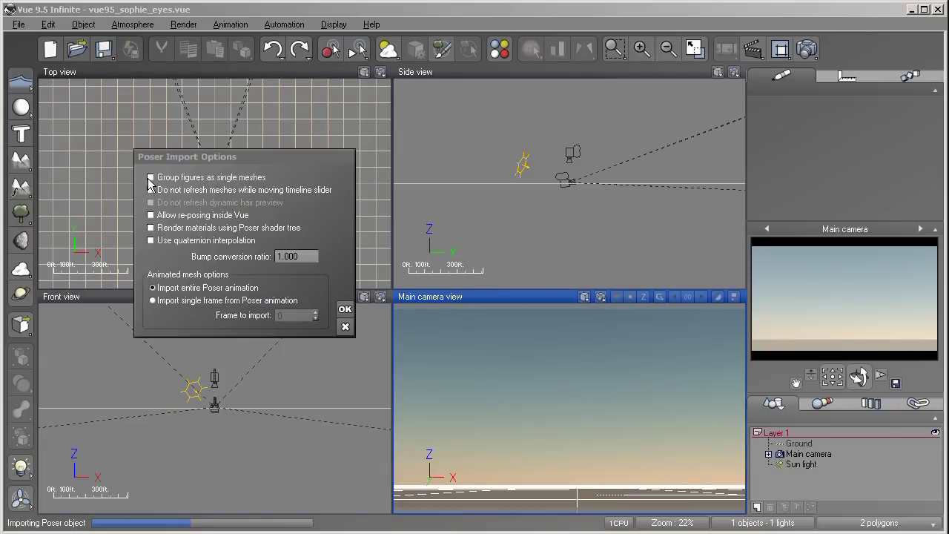
Set Poser import to group figures as single meshes and import a single frame
click(150, 178)
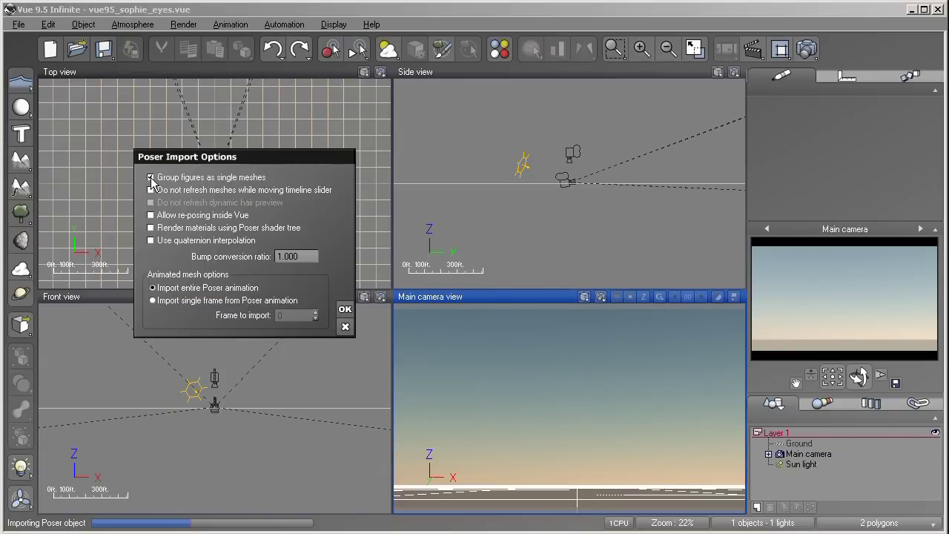
click(180, 300)
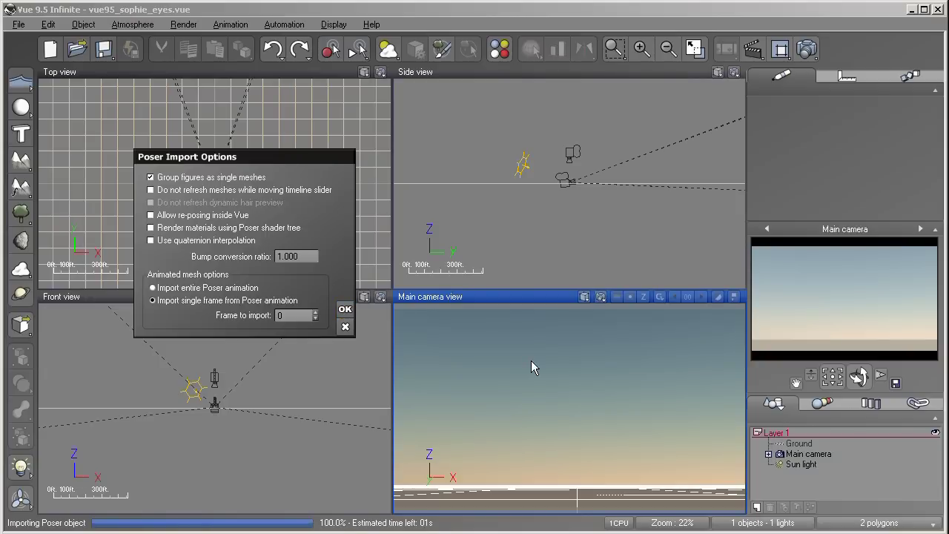
key(Return)
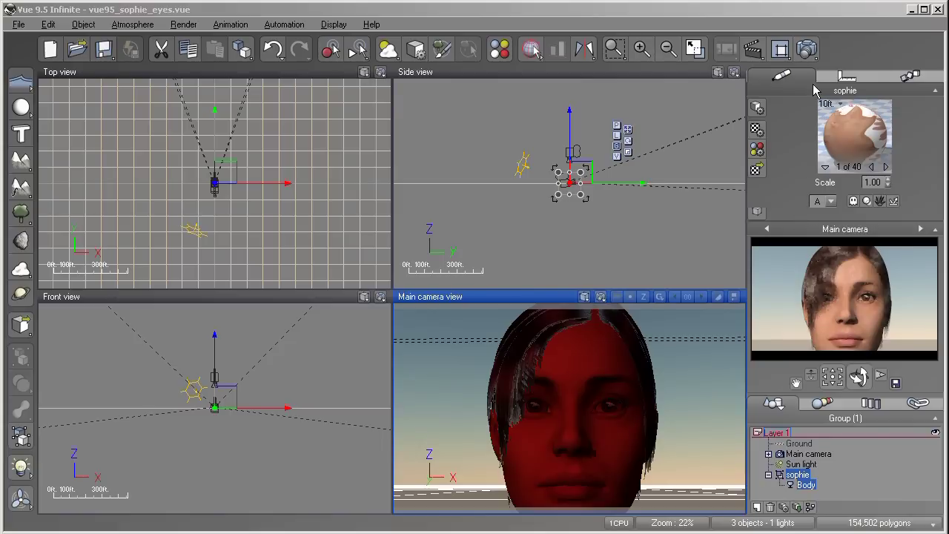
Render a test image of Sophie's face from the main camera, then close the result
click(808, 49)
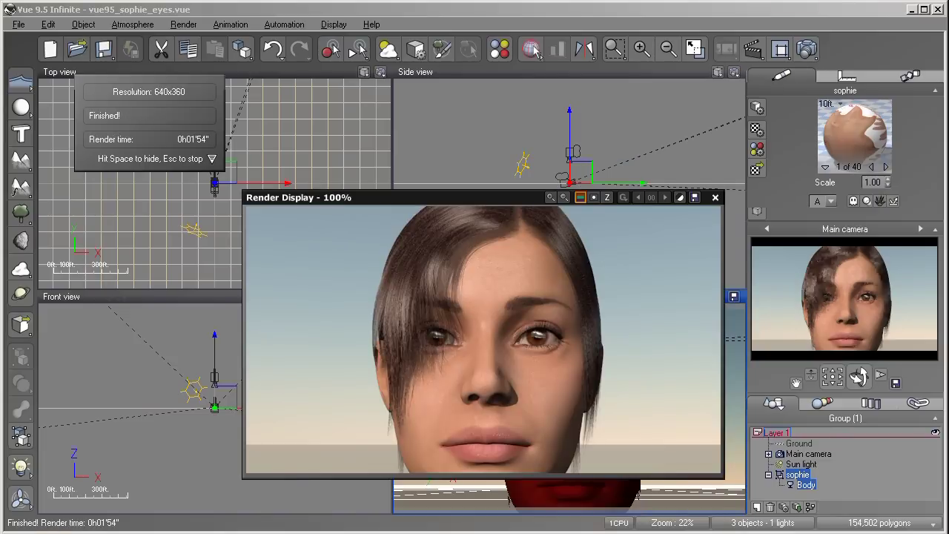
drag(483, 197, 480, 185)
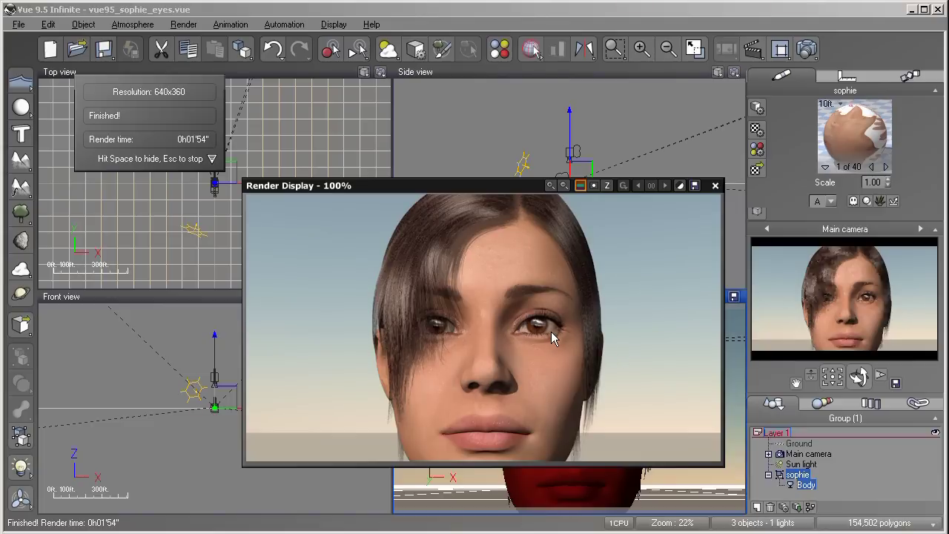
click(714, 186)
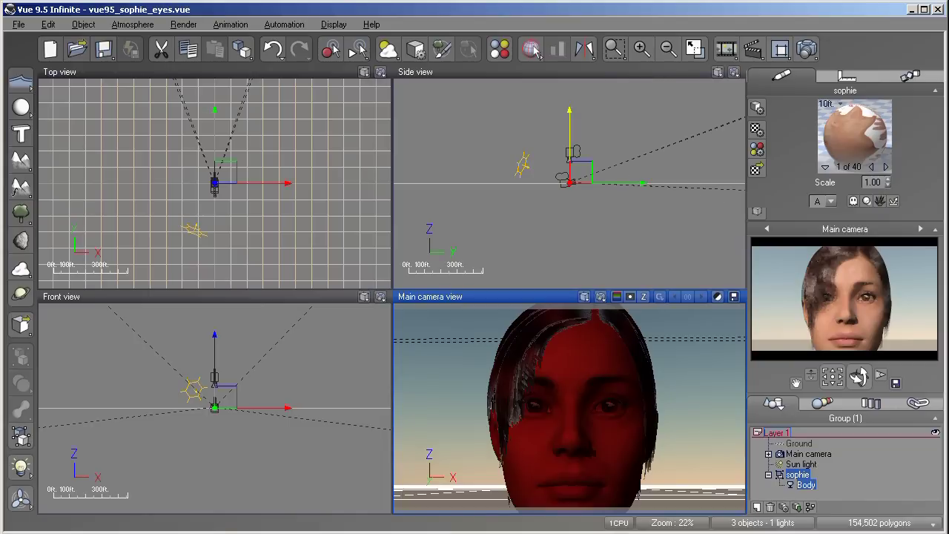
Run the SkinVue.py script, select Sophie and inject SkinVue materials into her
click(284, 25)
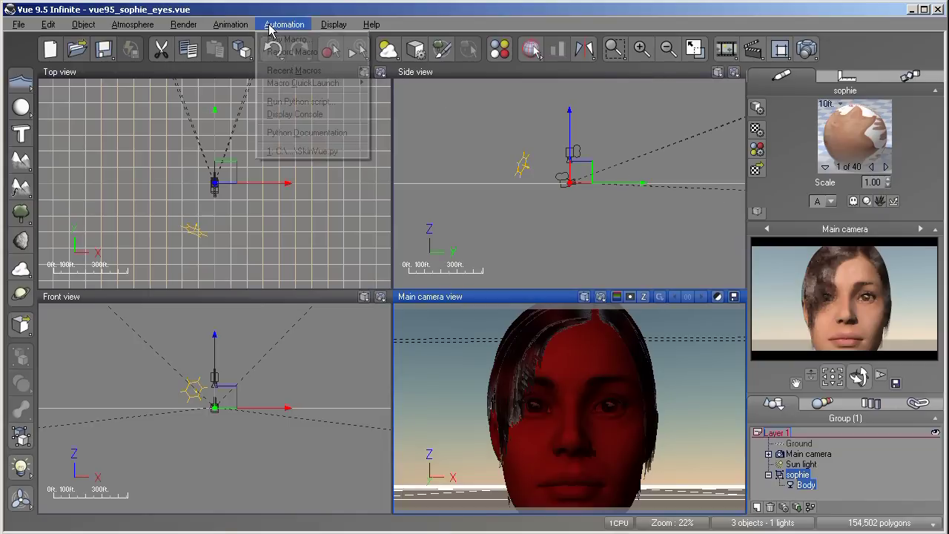
click(300, 152)
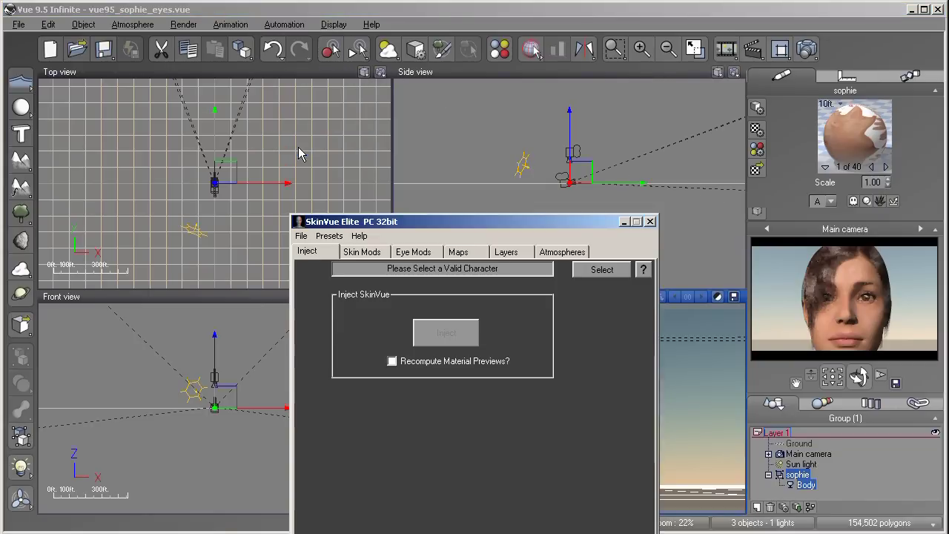
click(604, 272)
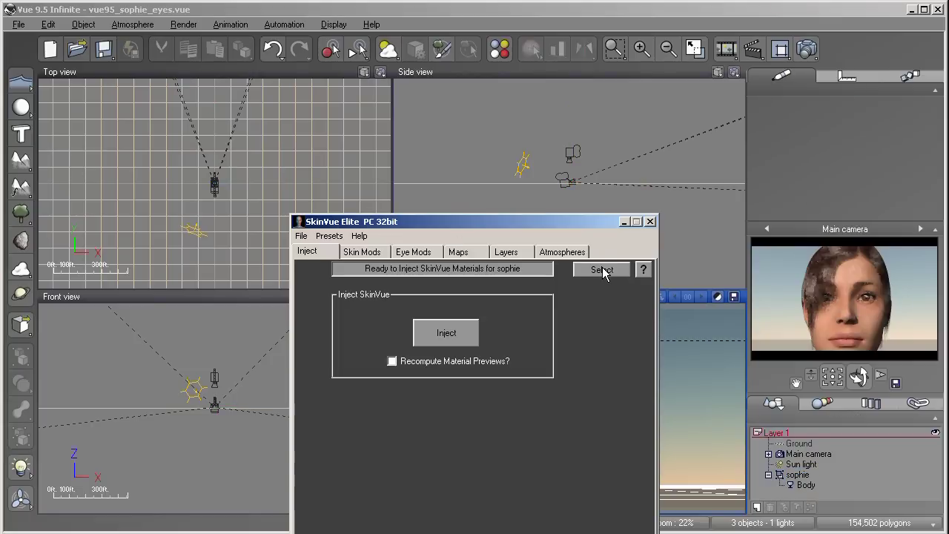
click(464, 332)
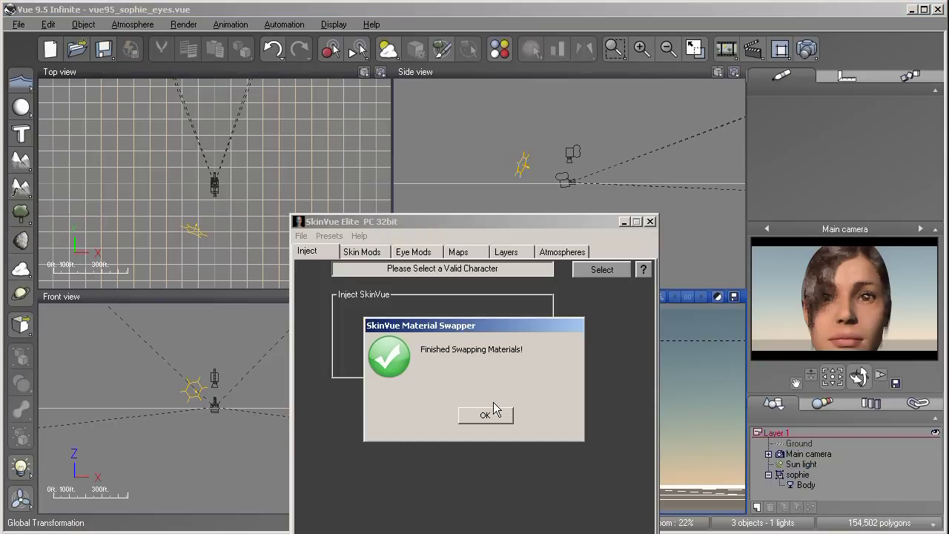
click(491, 416)
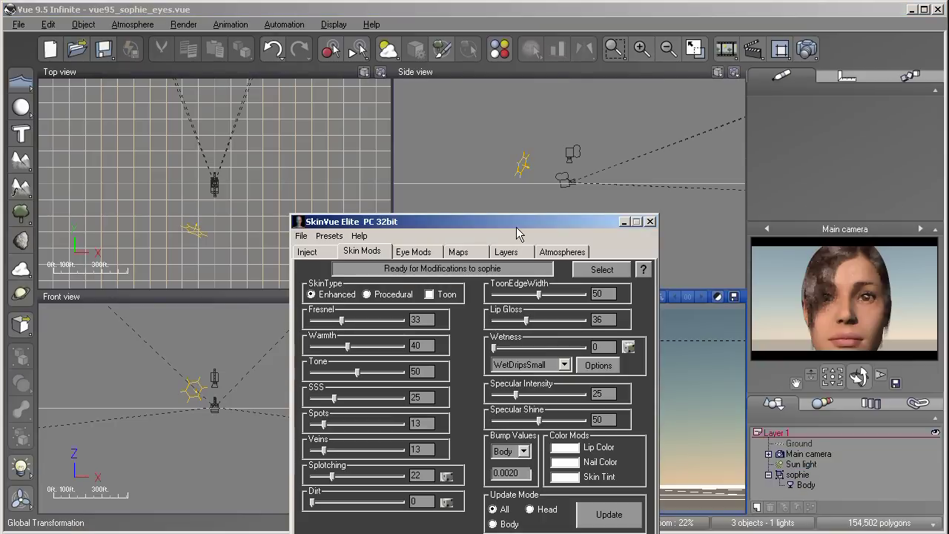
Apply the current SkinVue skin settings and render Sophie's face, then close the render
drag(516, 224, 515, 161)
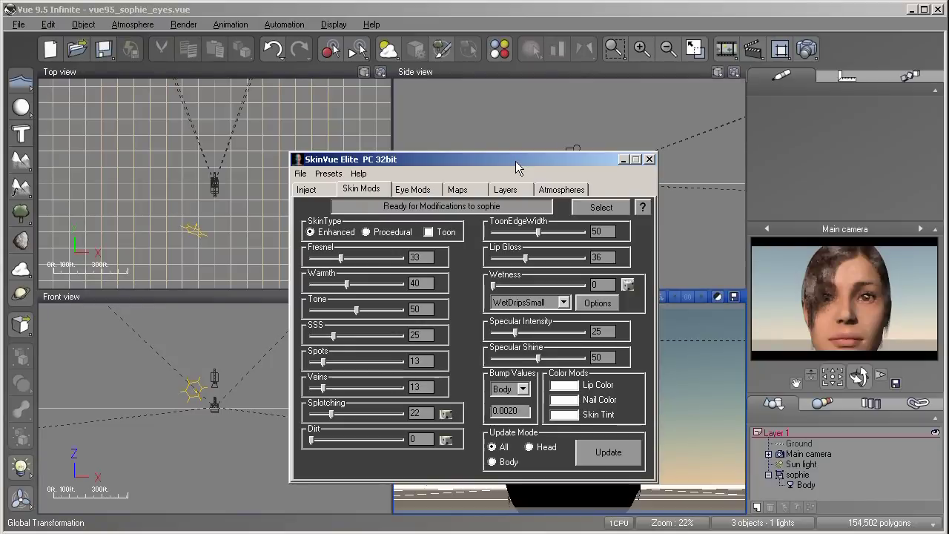
click(610, 454)
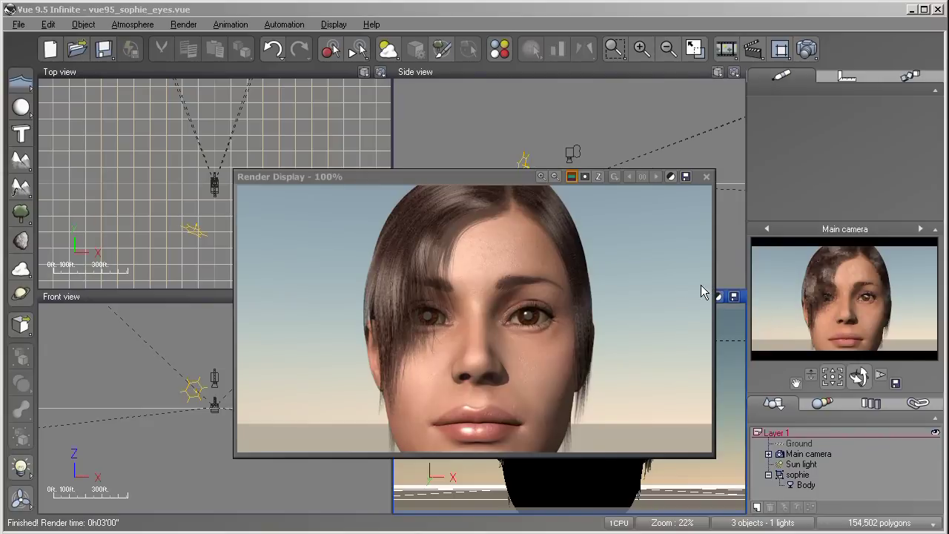
click(706, 176)
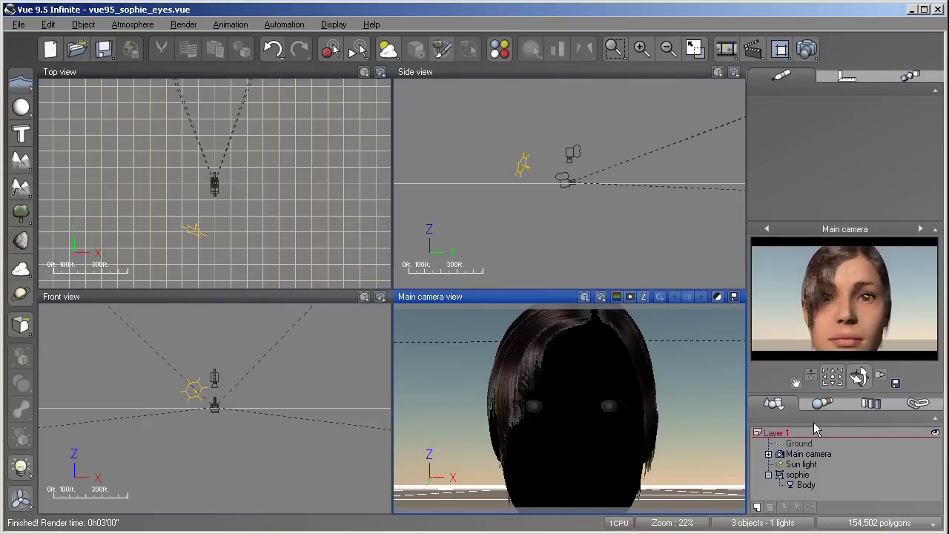
Select the sophie figure and open its sophie_Pupil material in the advanced editor
click(809, 486)
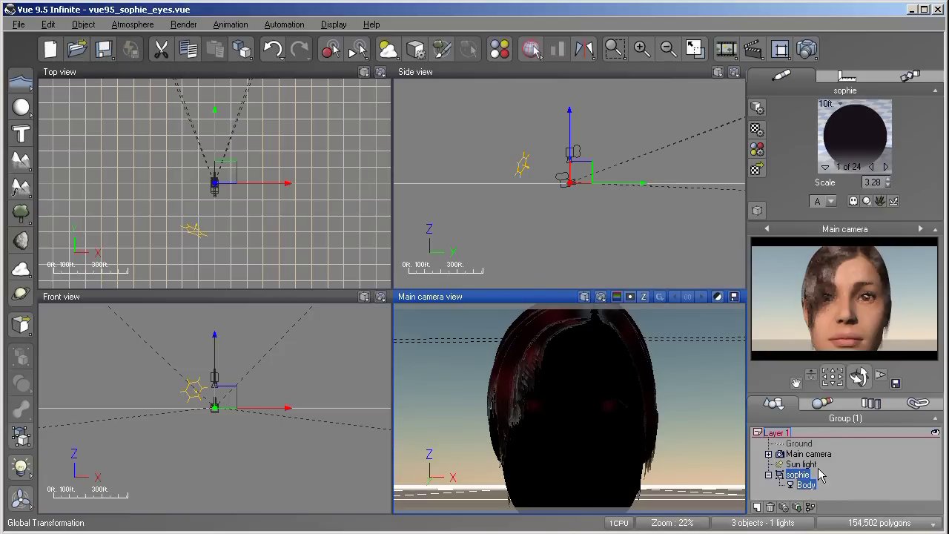
click(823, 403)
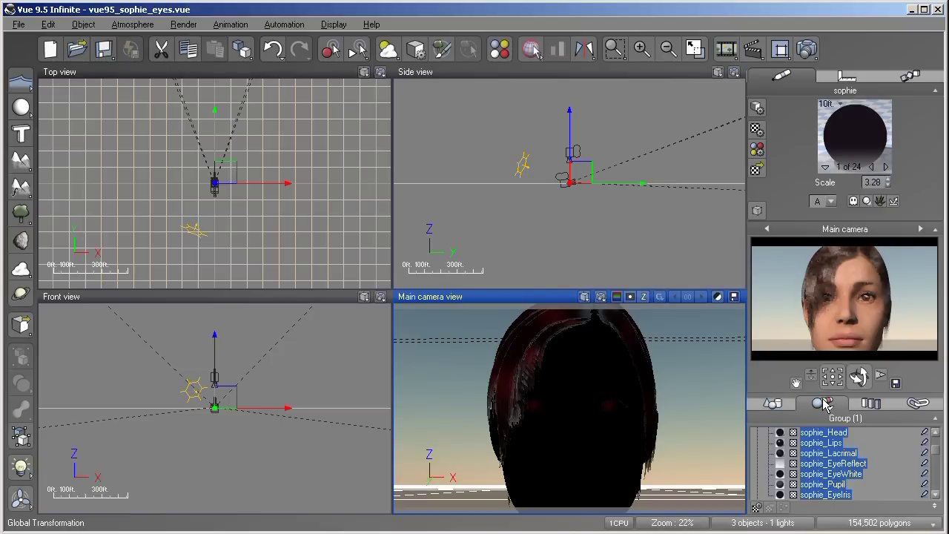
scroll(936, 456, down, 1)
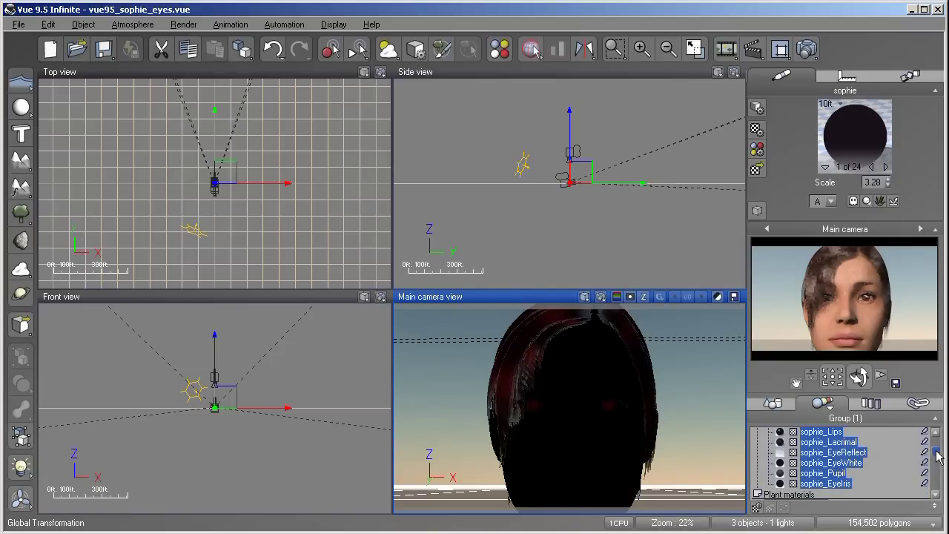
click(827, 170)
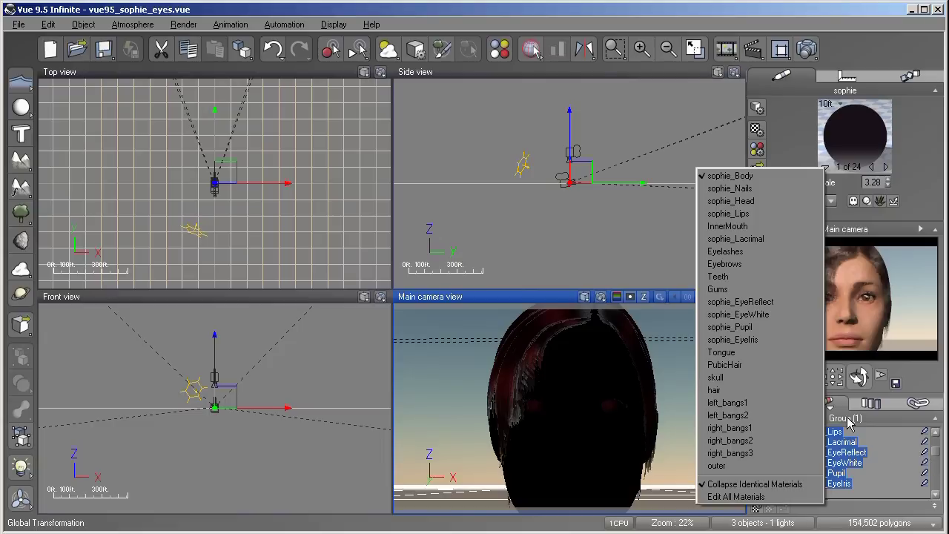
click(751, 330)
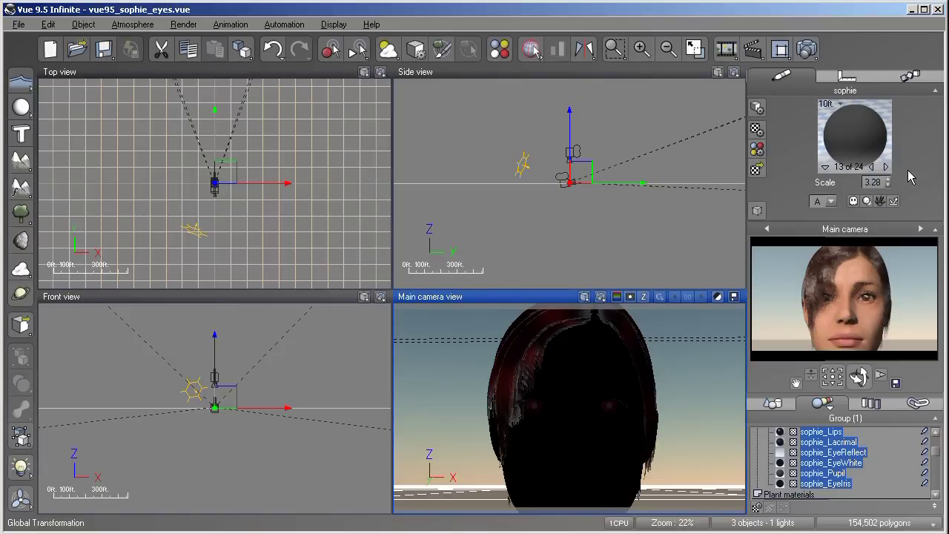
click(847, 153)
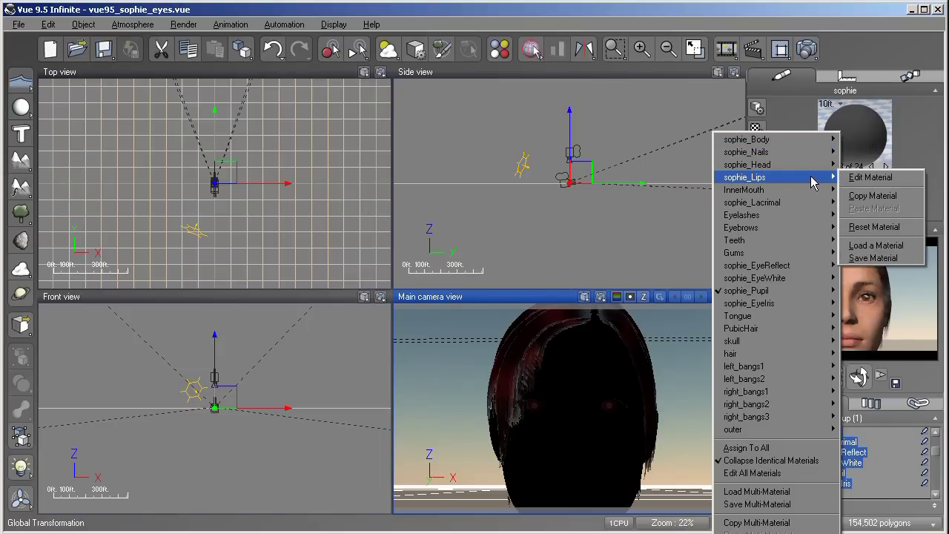
mouse_move(747, 291)
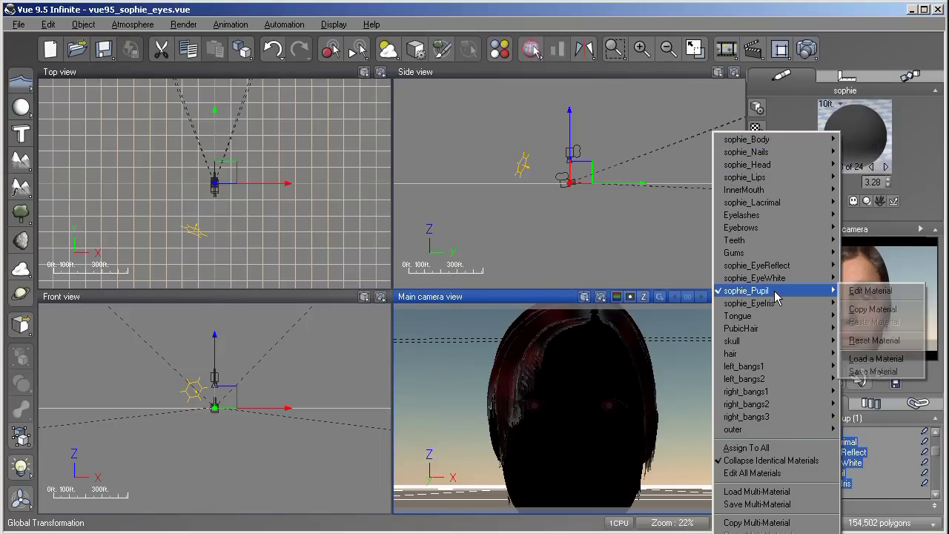
click(868, 292)
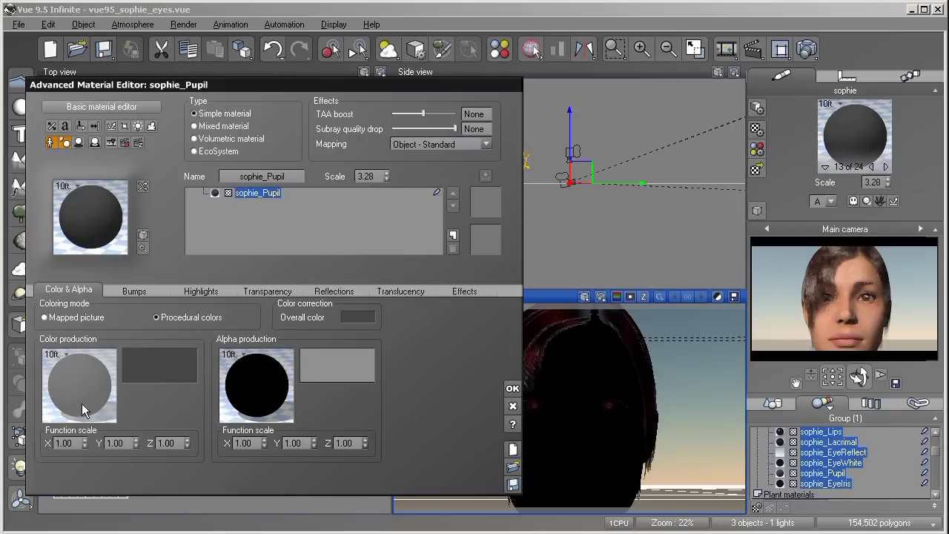
Set the sophie_Pupil colour map luminosity to 0 for black, and accept the changes
right_click(150, 375)
click(165, 382)
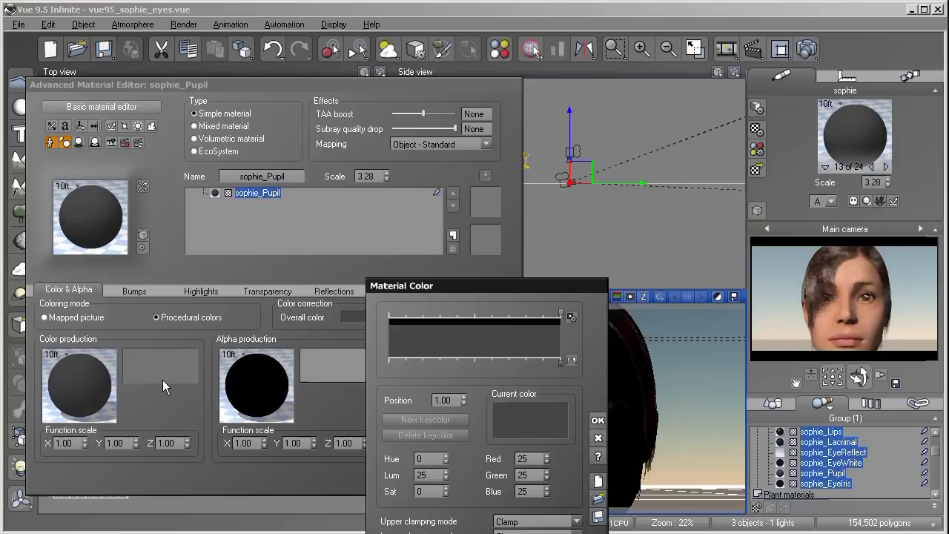
drag(385, 284, 357, 197)
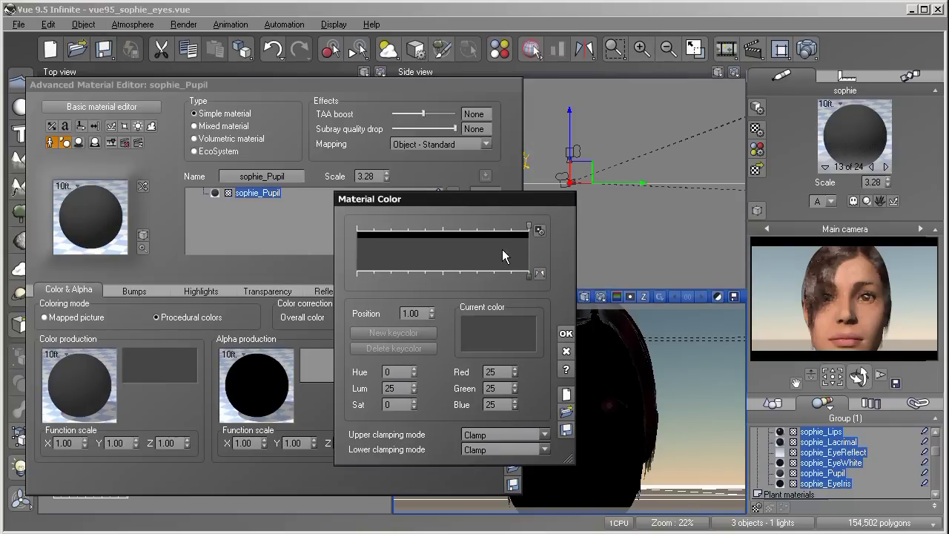
double_click(398, 387)
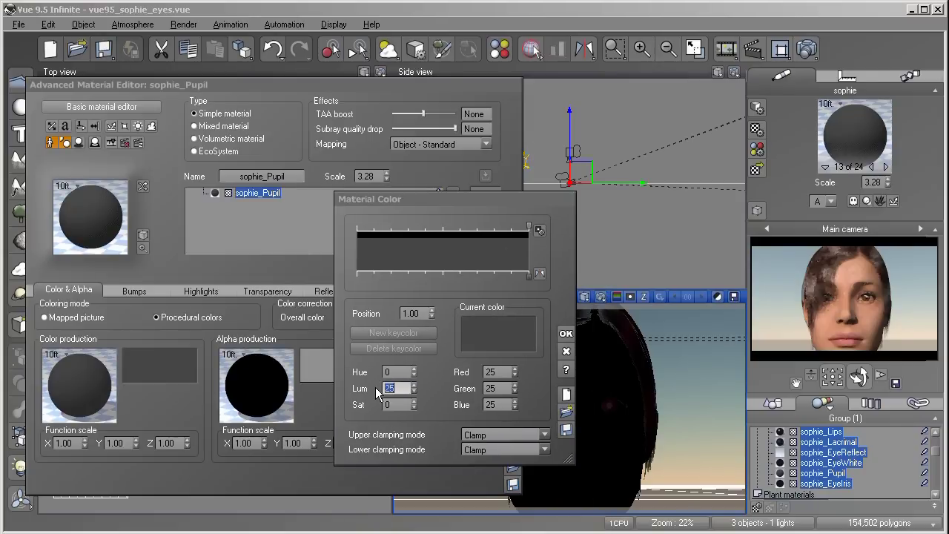
text(0)
key(Return)
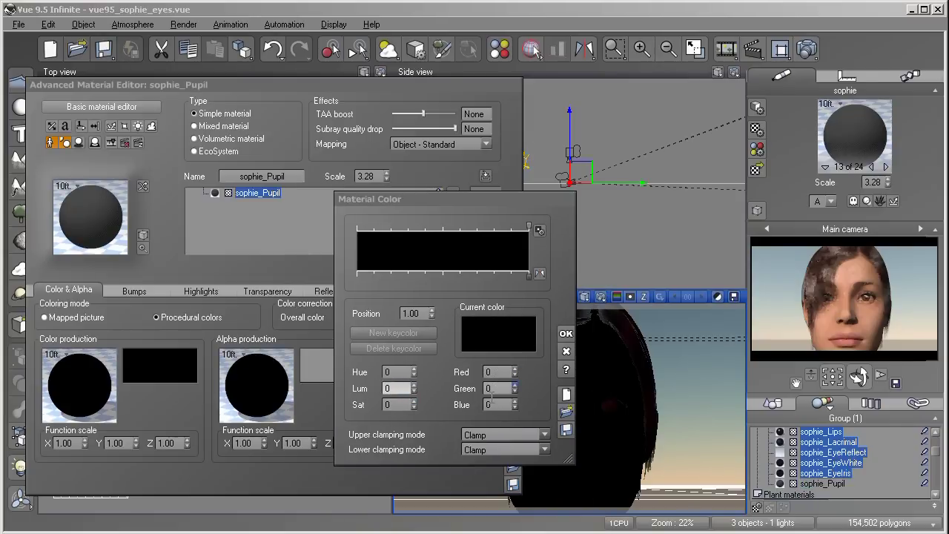
click(566, 333)
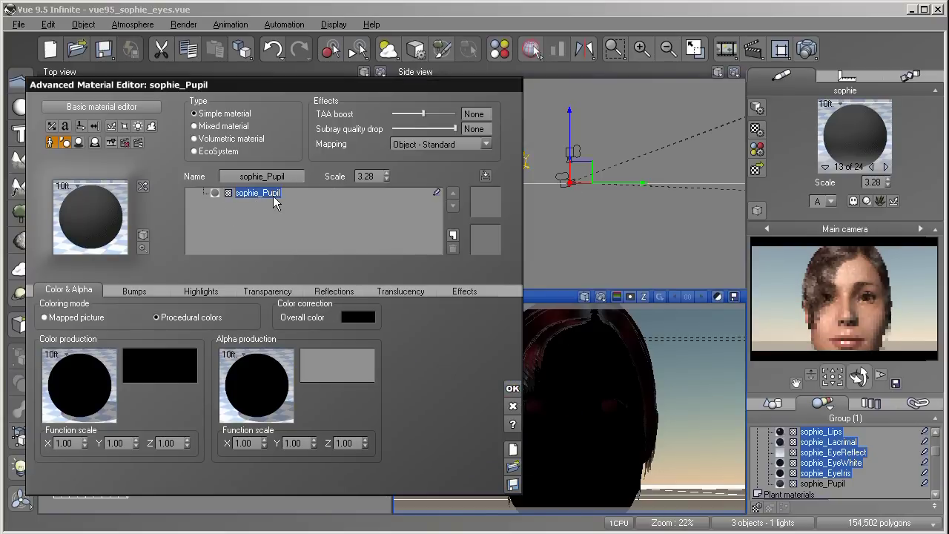
click(513, 391)
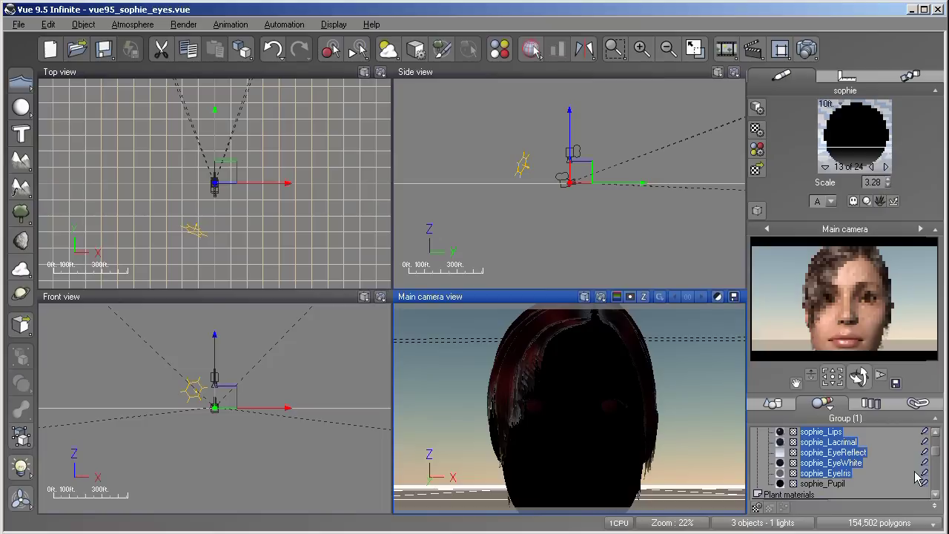
Select the sophie_Pupil material and render Sophie's face again
click(836, 486)
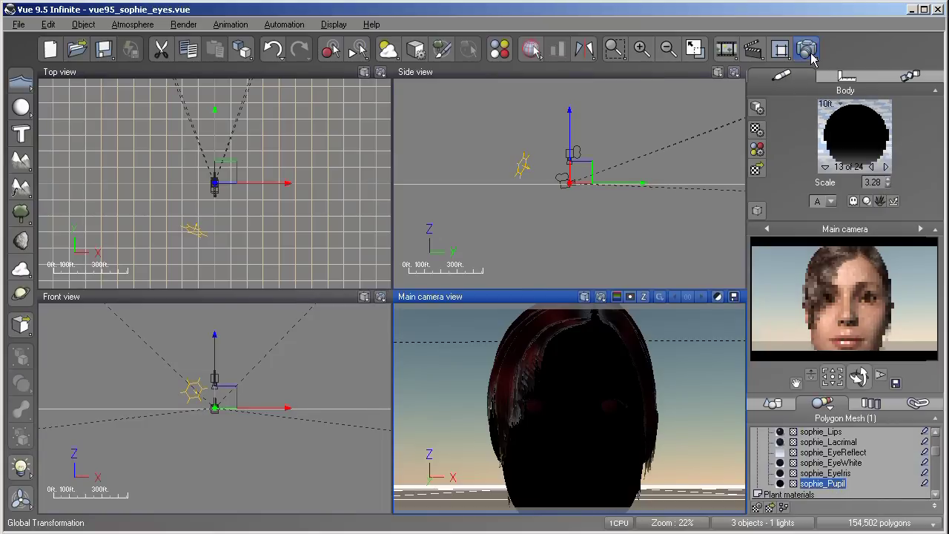
click(807, 49)
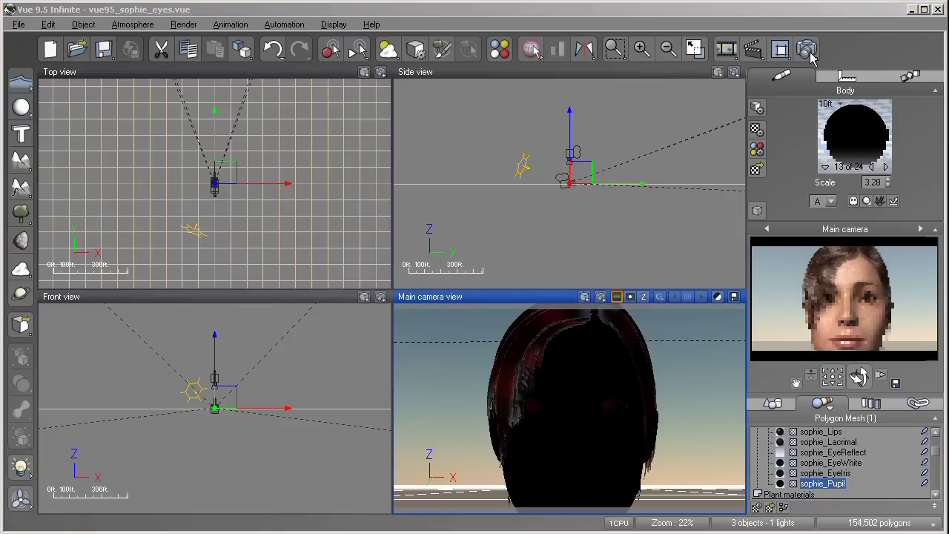